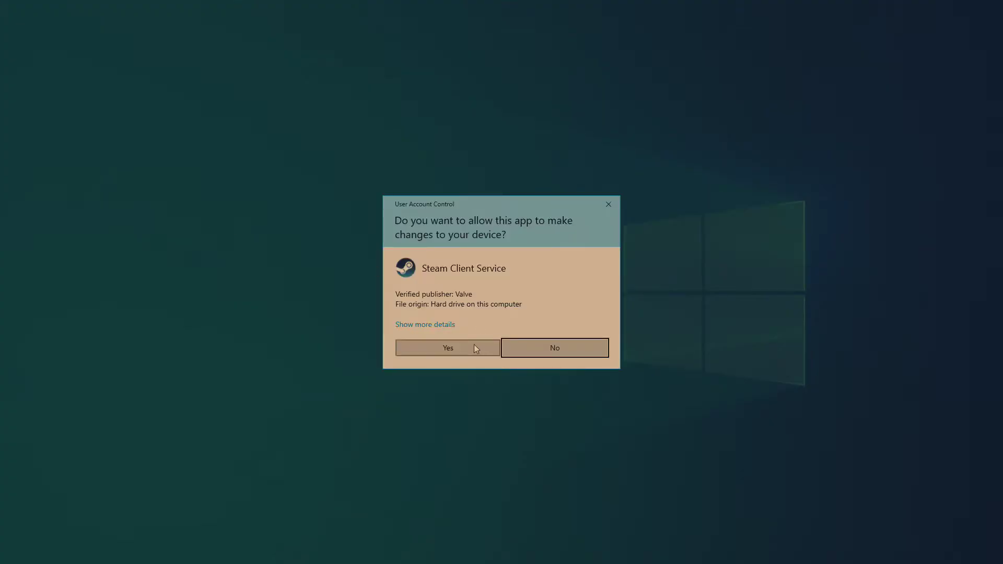
- Launch FlatOut: Ultimate Carnage, dismiss its Live initialization error, then open Add or remove programs
{"action": "left_click", "coordinate": [474, 344]}
{"action": "left_click", "coordinate": [593, 358]}
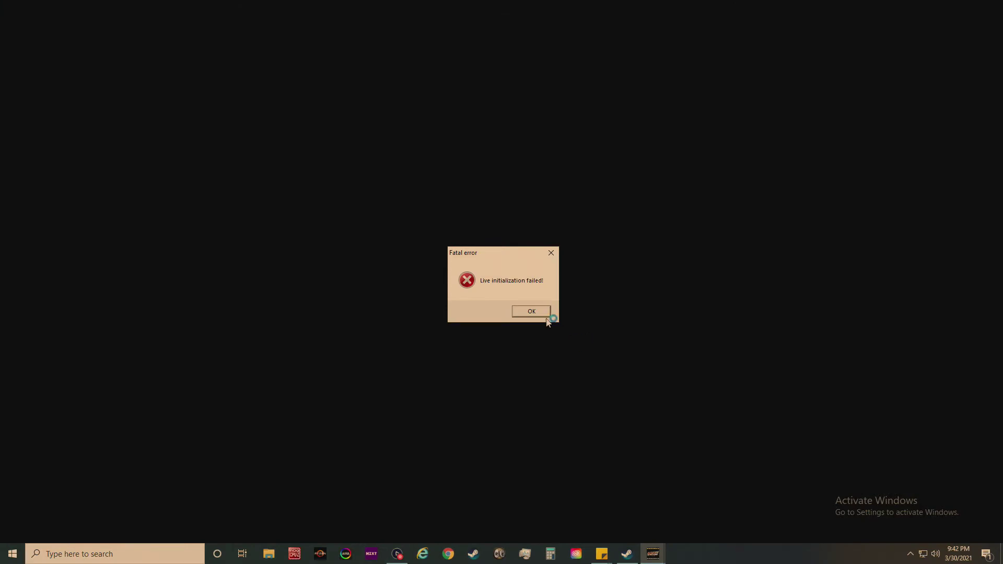
{"action": "left_click", "coordinate": [544, 313]}
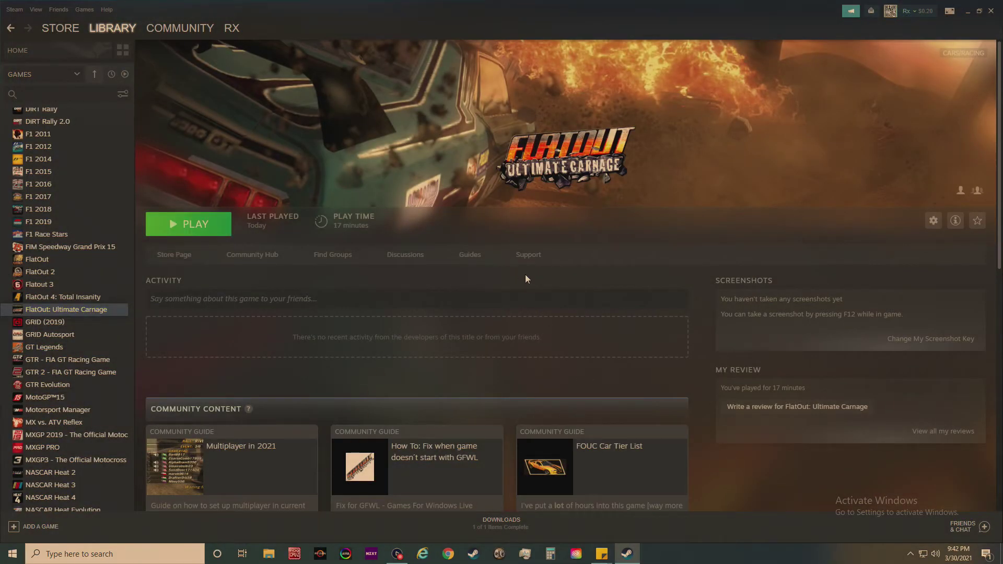
{"action": "left_click", "coordinate": [125, 557]}
{"action": "type", "text": "remove"}
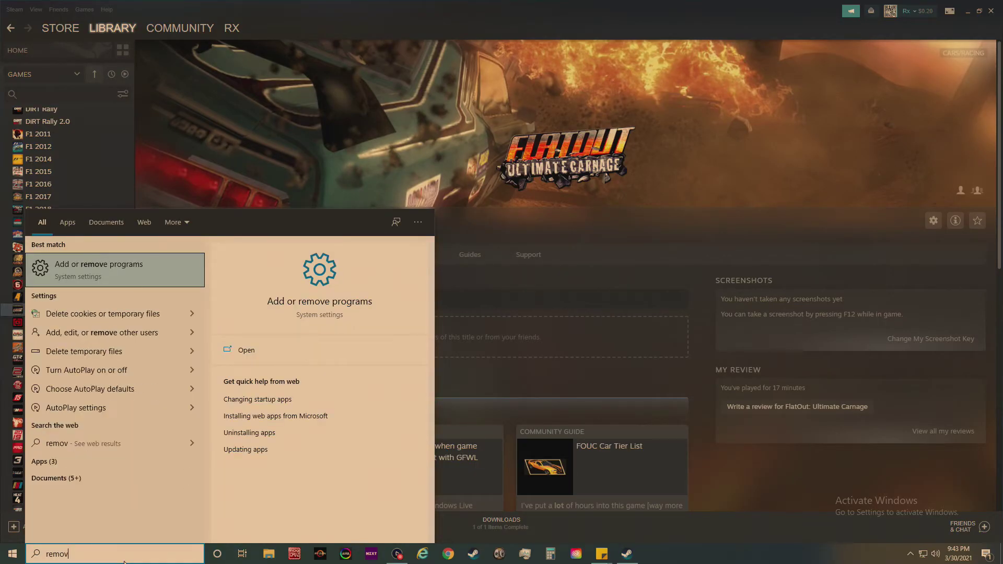
{"action": "left_click", "coordinate": [77, 262]}
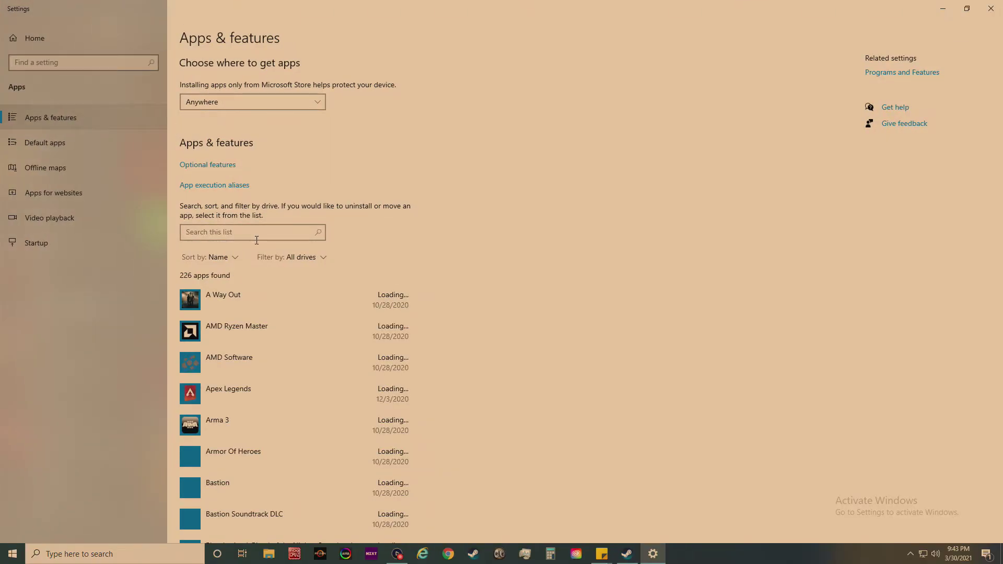
- Filter installed apps and uninstall Microsoft Games for Windows - LIVE Redistributable
{"action": "left_click", "coordinate": [256, 233]}
{"action": "type", "text": "windows"}
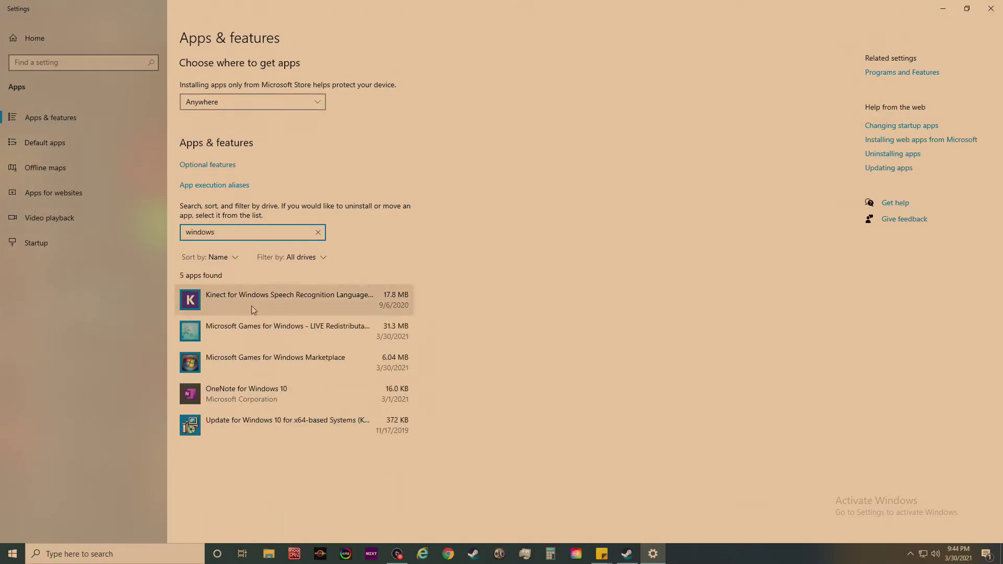
{"action": "left_click", "coordinate": [236, 331]}
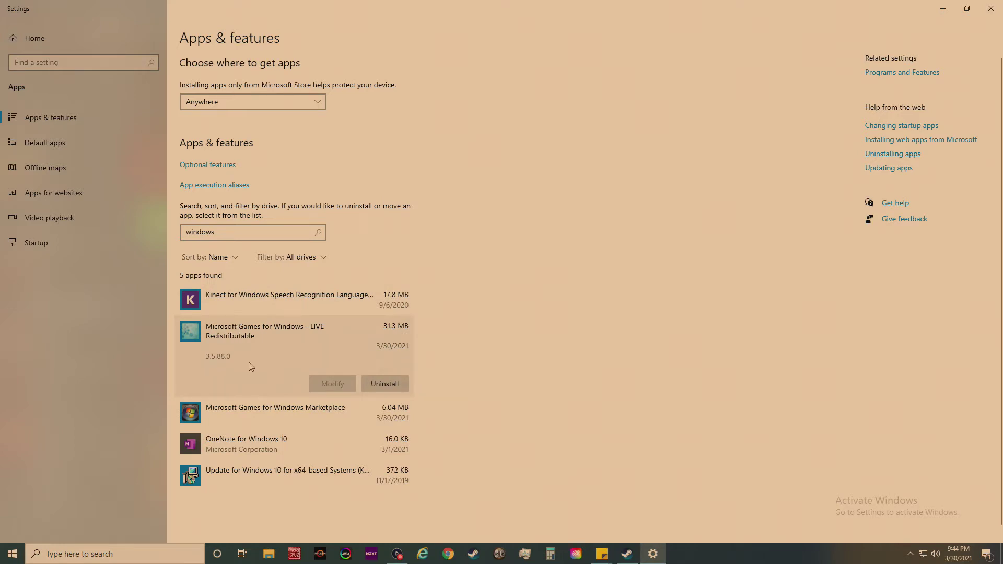
{"action": "left_click", "coordinate": [385, 383]}
{"action": "left_click", "coordinate": [437, 358]}
- Uninstall Games for Windows Marketplace and close Settings to return to Steam
{"action": "left_click", "coordinate": [386, 335]}
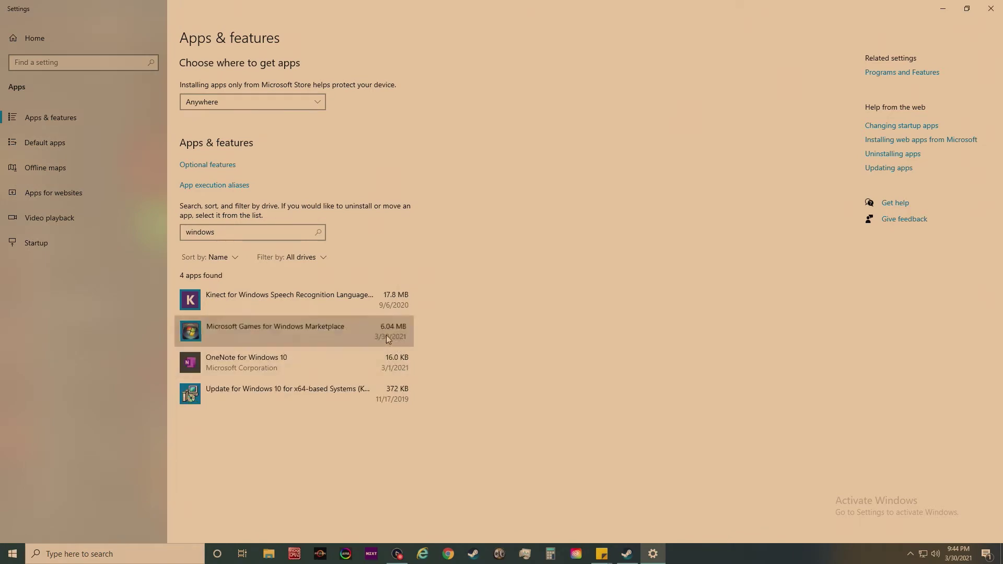
{"action": "left_click", "coordinate": [391, 375]}
{"action": "left_click", "coordinate": [466, 349]}
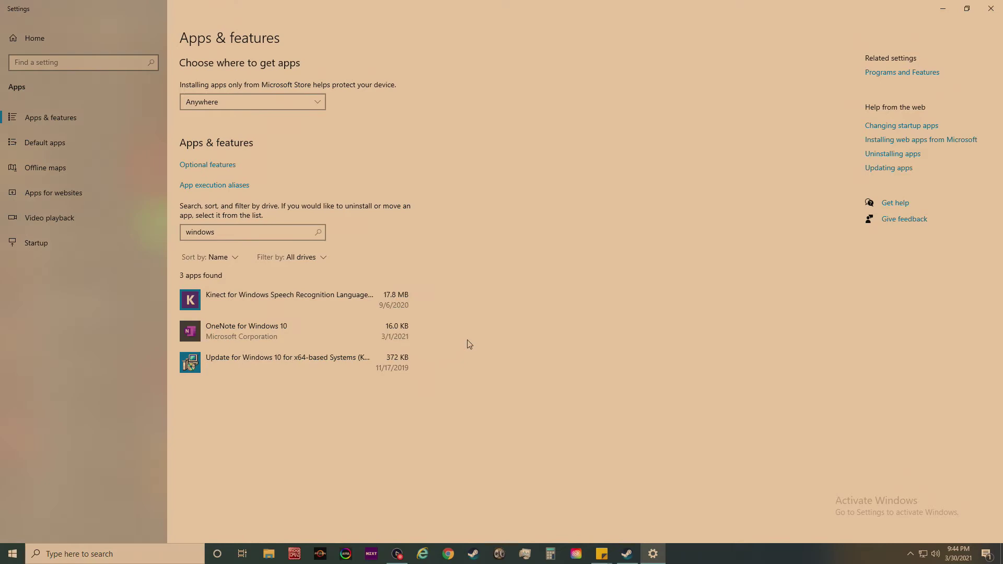
{"action": "left_click", "coordinate": [993, 5]}
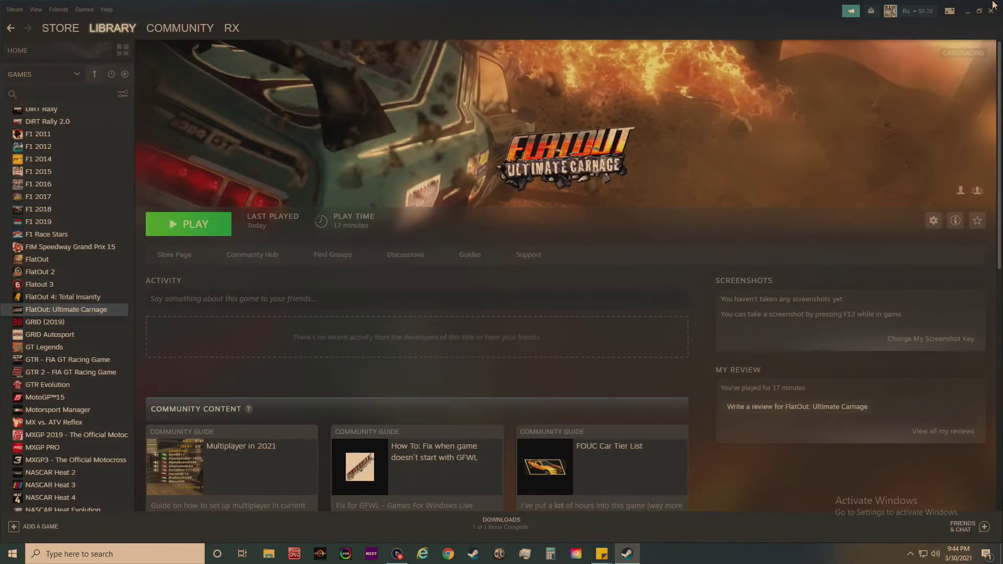
- Browse the game's local files and run XLiveRedist01.02.0241.00 from its support folder
{"action": "right_click", "coordinate": [100, 313]}
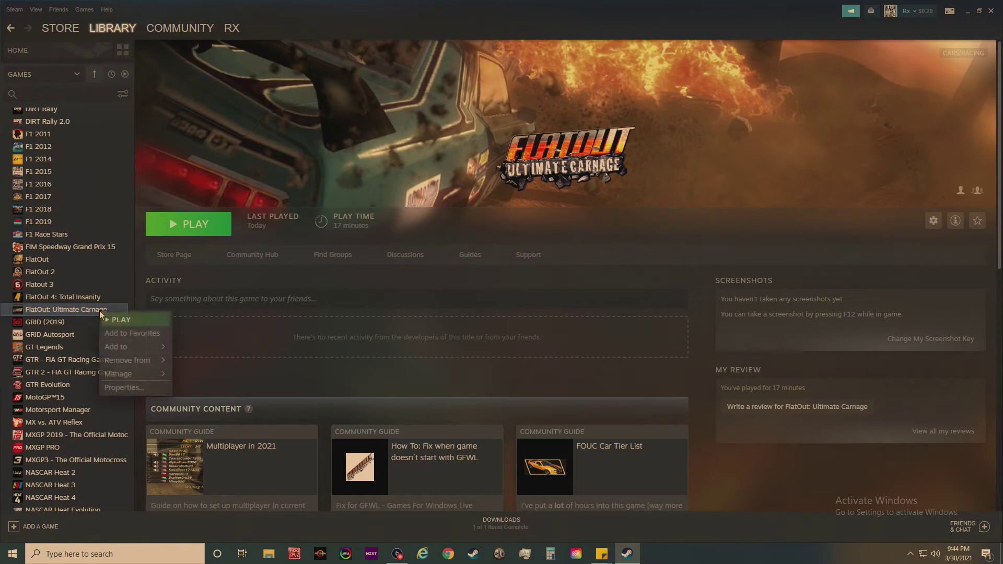
{"action": "left_click", "coordinate": [126, 387]}
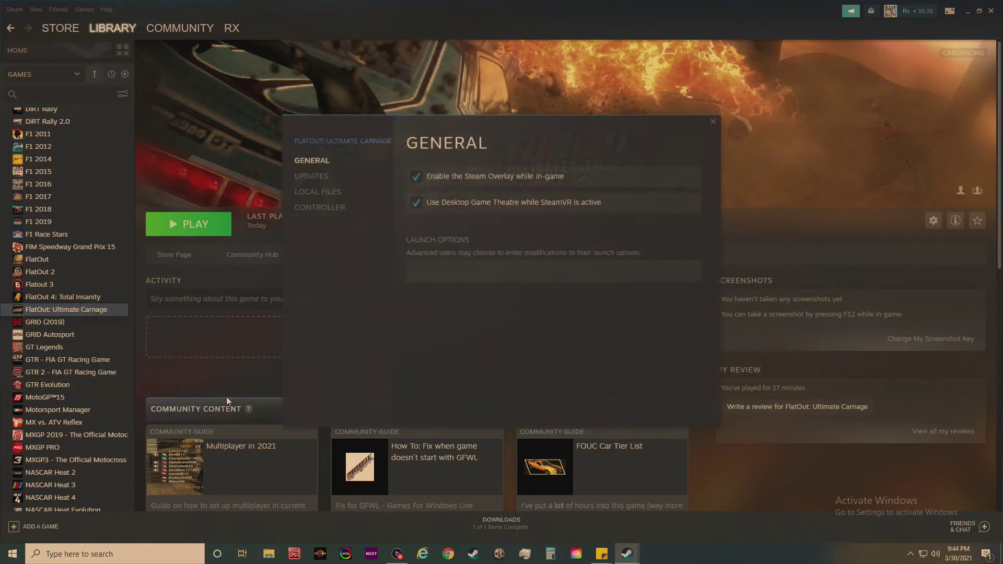
{"action": "left_click", "coordinate": [329, 195]}
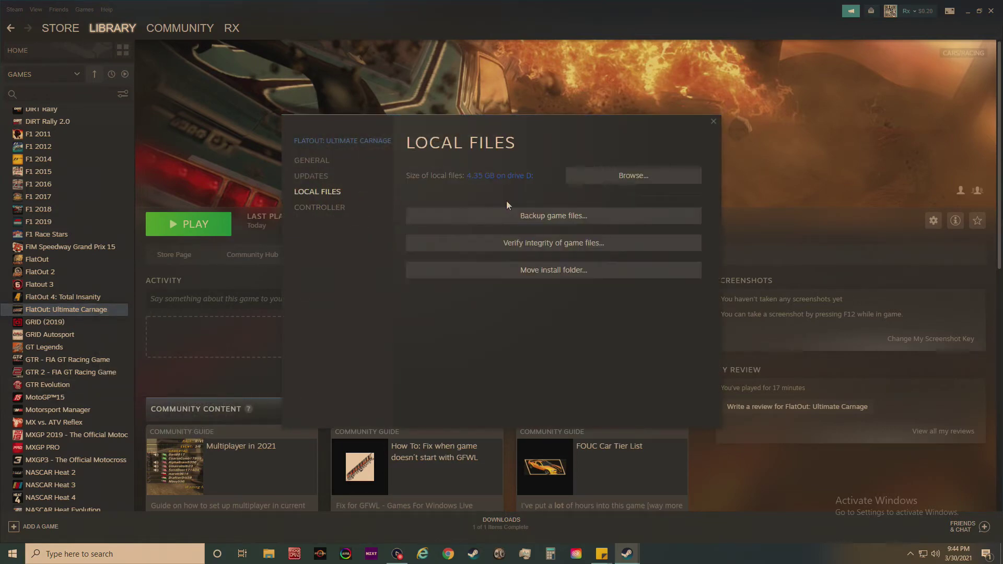
{"action": "left_click", "coordinate": [633, 175]}
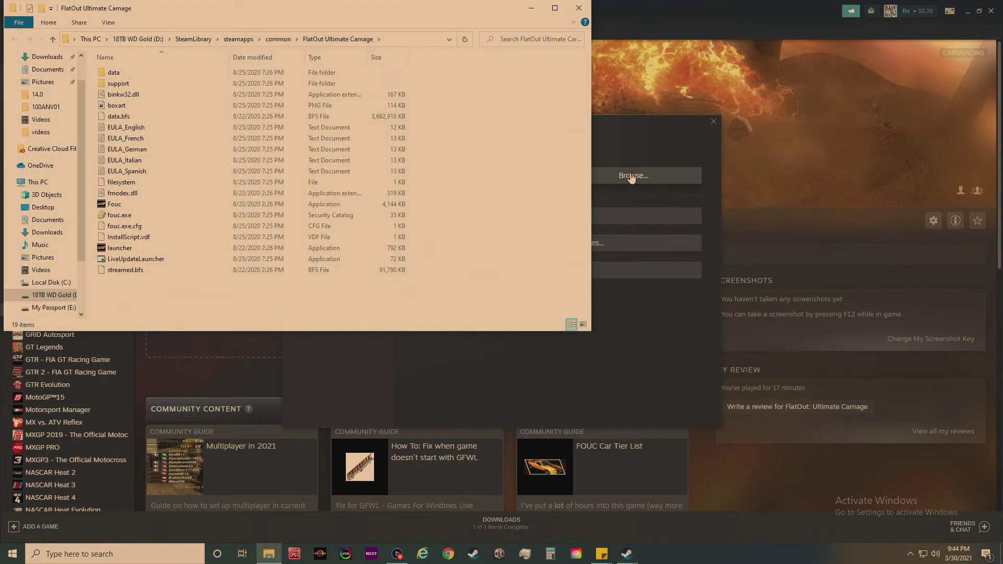
{"action": "double_click", "coordinate": [133, 85]}
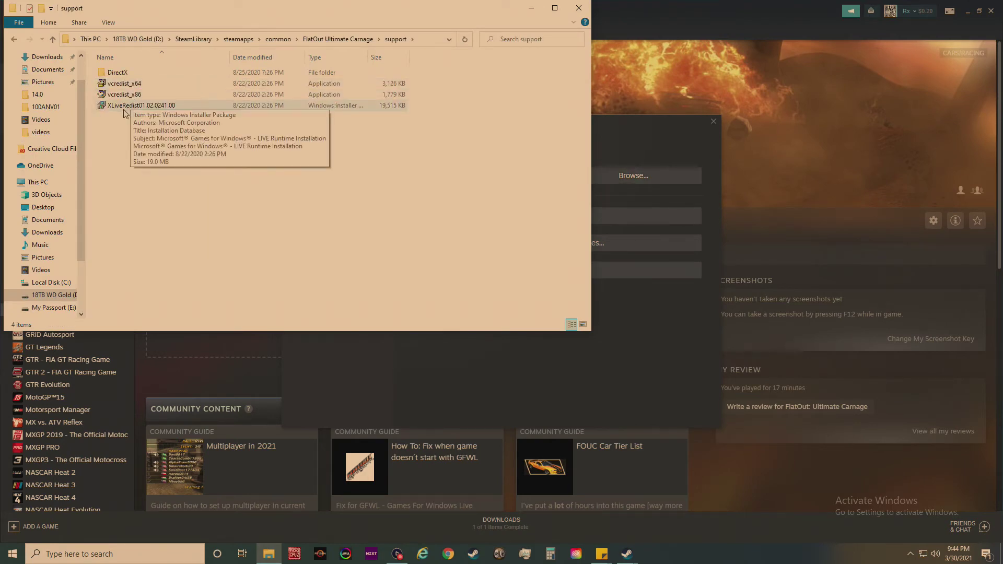
{"action": "double_click", "coordinate": [124, 109]}
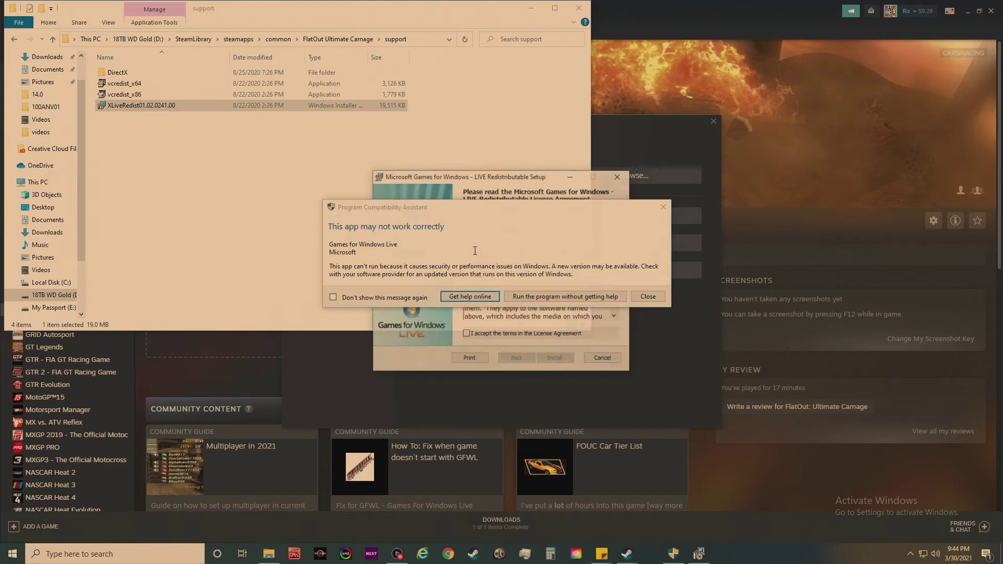
- Accept the license and install the Games for Windows LIVE redistributable through to Finish
{"action": "left_click", "coordinate": [468, 335]}
{"action": "left_click", "coordinate": [555, 358]}
{"action": "left_click", "coordinate": [435, 349]}
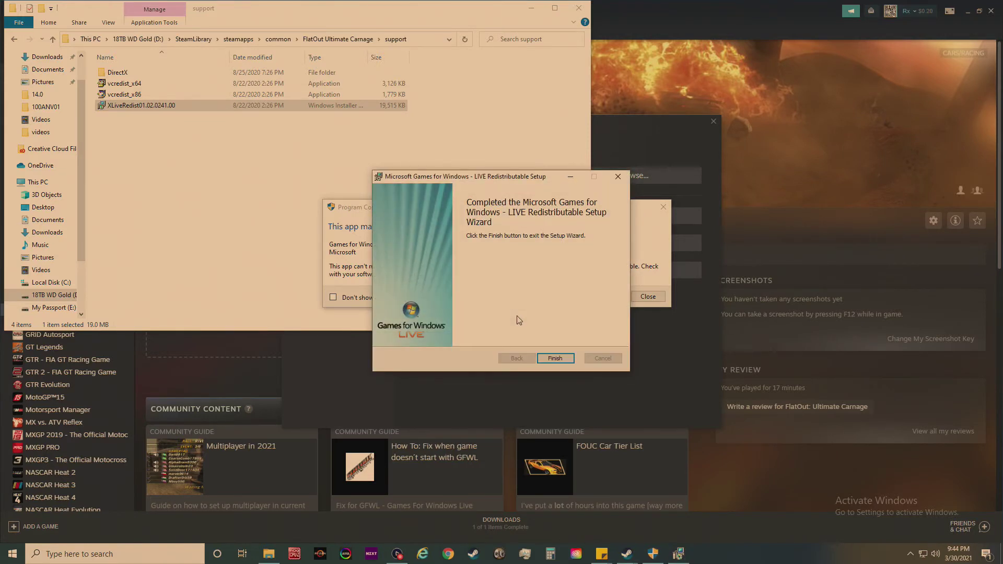
{"action": "left_click", "coordinate": [553, 358]}
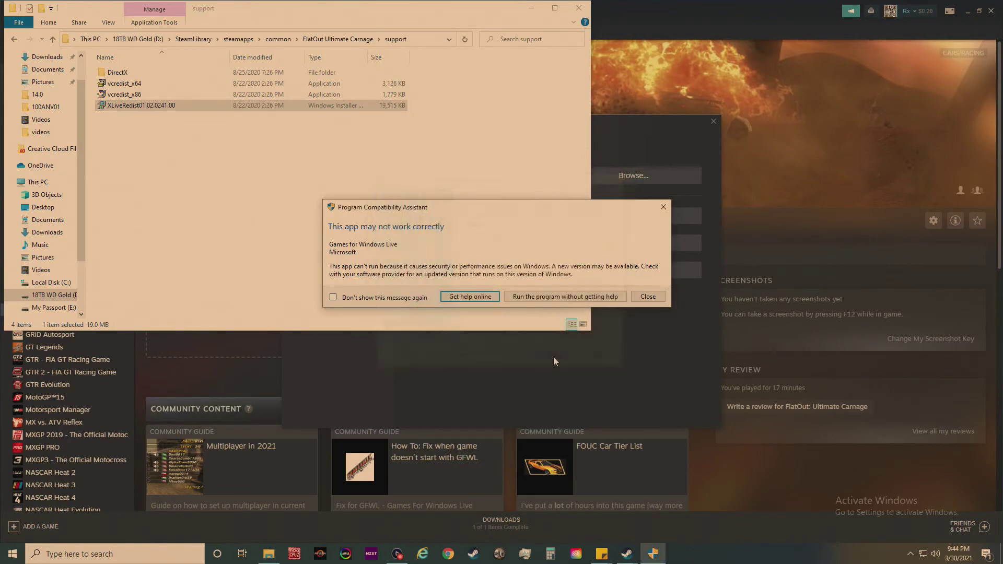
- Dismiss the compatibility warning, close the support folder and Properties, and relaunch FlatOut
{"action": "left_click", "coordinate": [662, 207]}
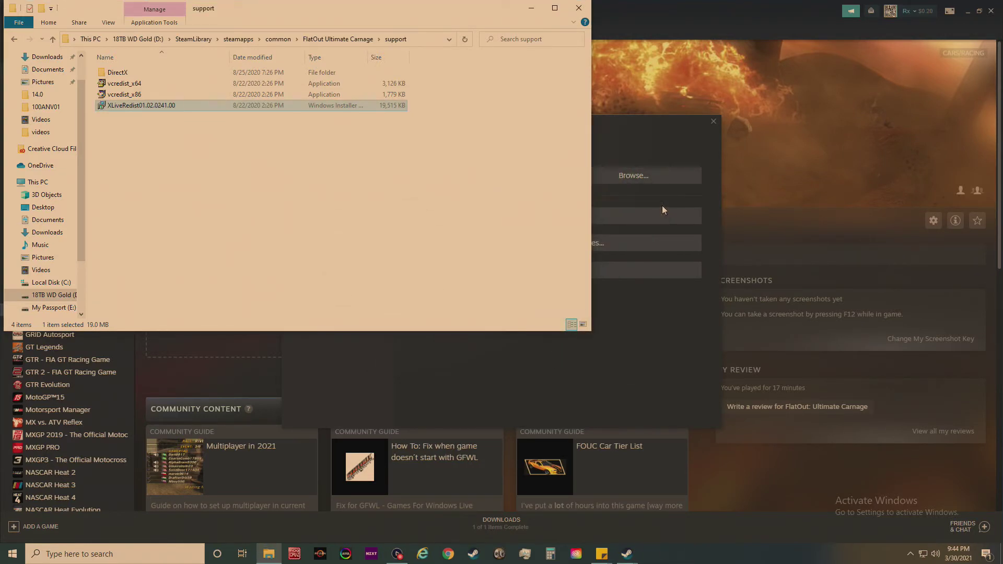
{"action": "left_click", "coordinate": [583, 8]}
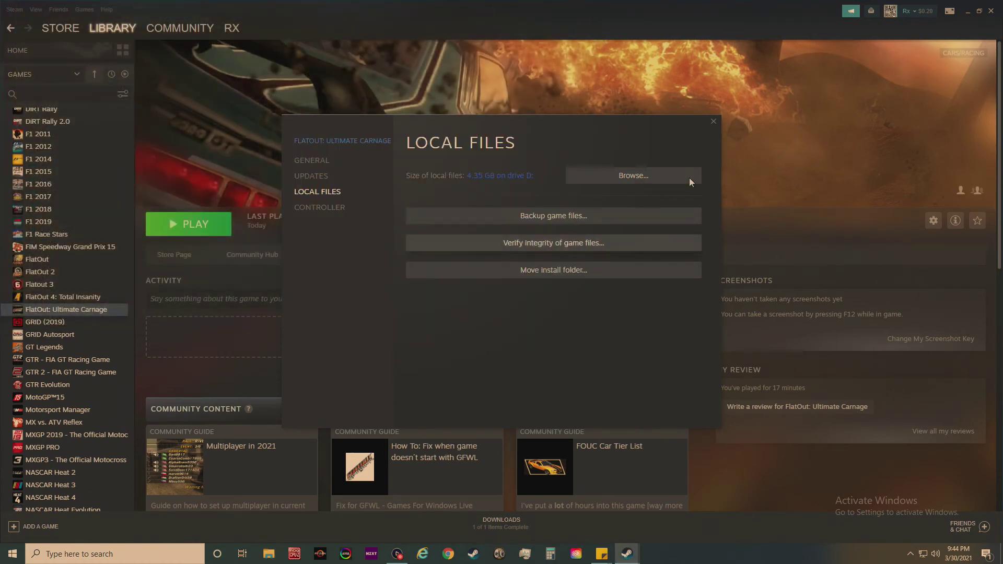
{"action": "left_click", "coordinate": [713, 122]}
{"action": "left_click", "coordinate": [212, 226]}
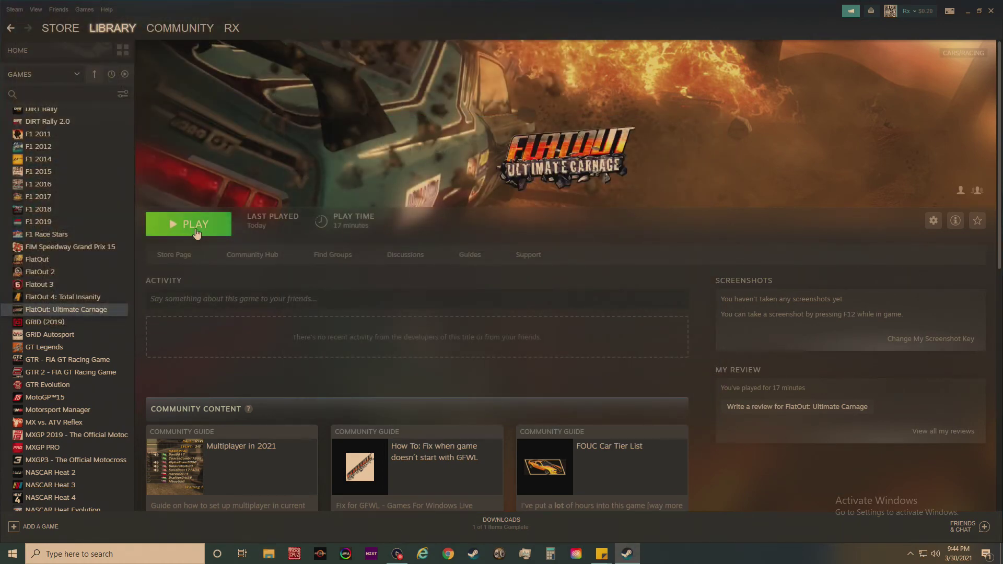
- Allow the Steam Client Service prompt and press Enter past the title screen
{"action": "left_click", "coordinate": [466, 346]}
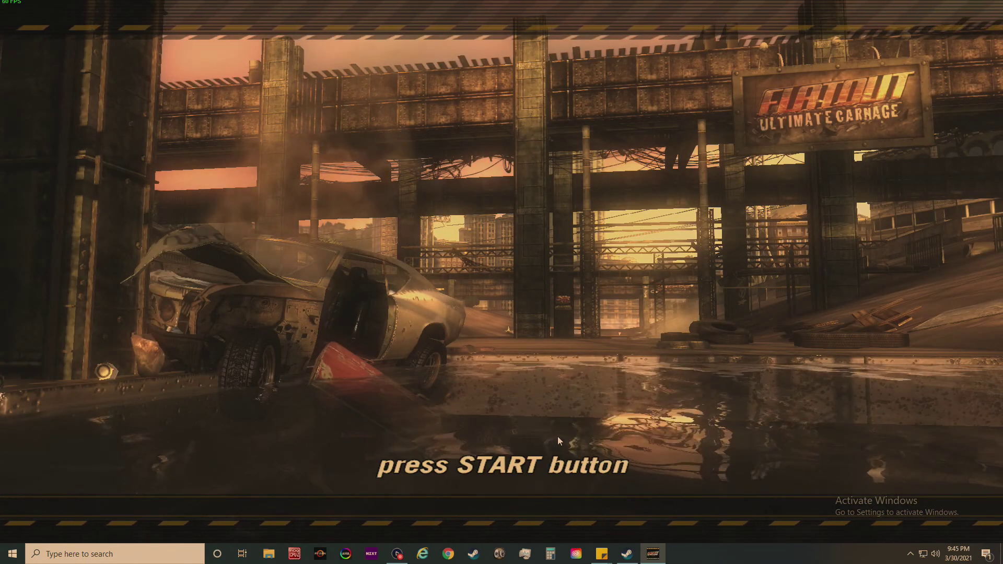
{"action": "key", "text": "Return"}
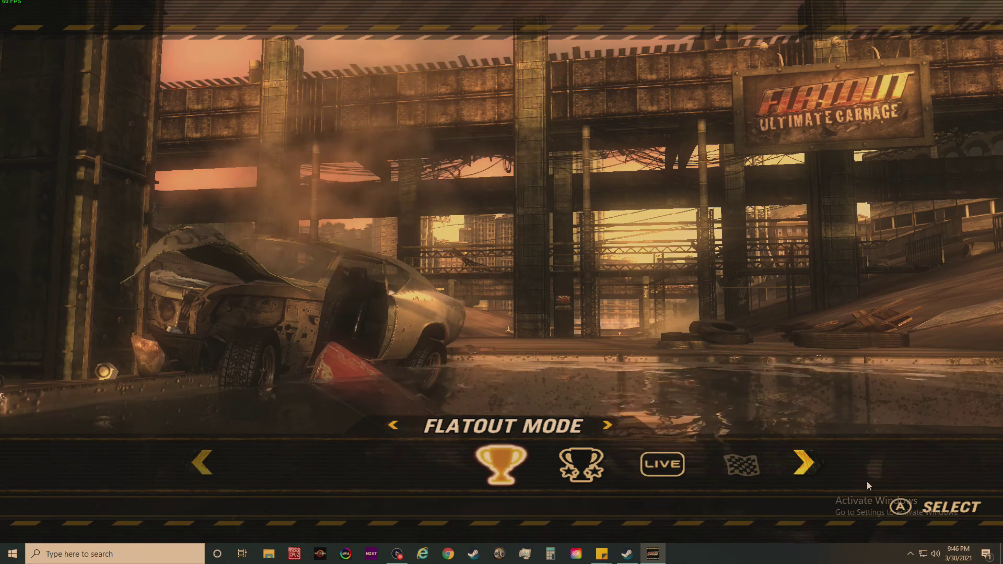